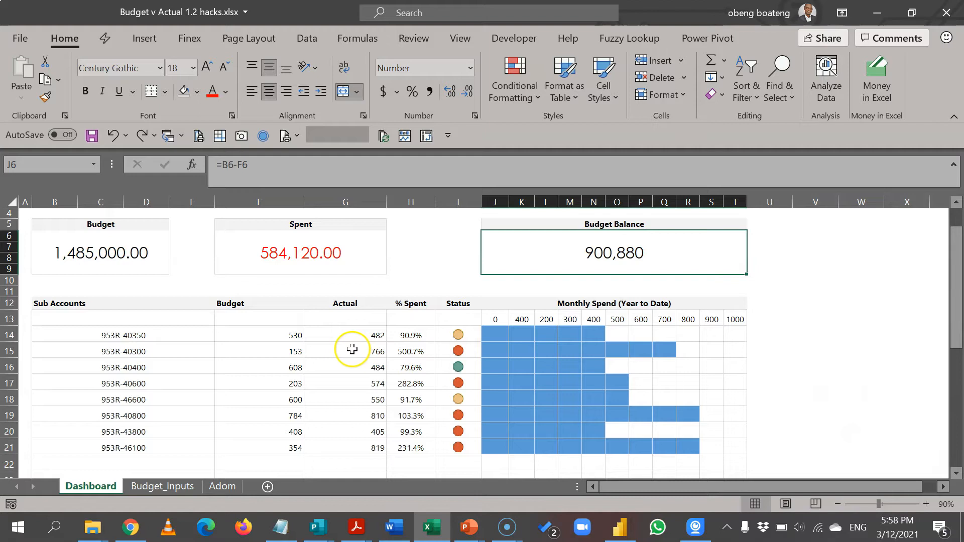
# Step: Examine the Actual values in G14:G21 and the shaded Monthly Spend cells in the finished dashboard
pyautogui.moveTo(369, 339); pyautogui.dragTo(341, 443)
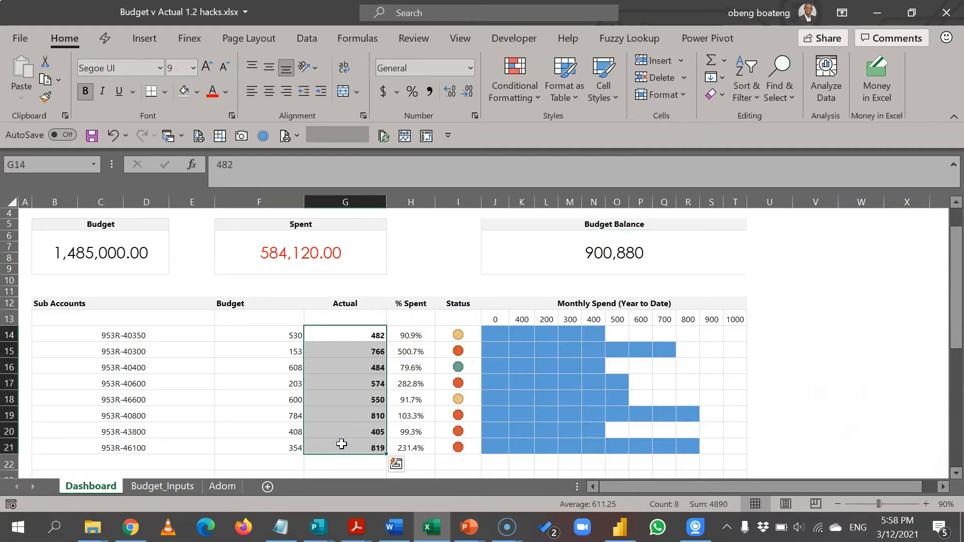
pyautogui.click(497, 335)
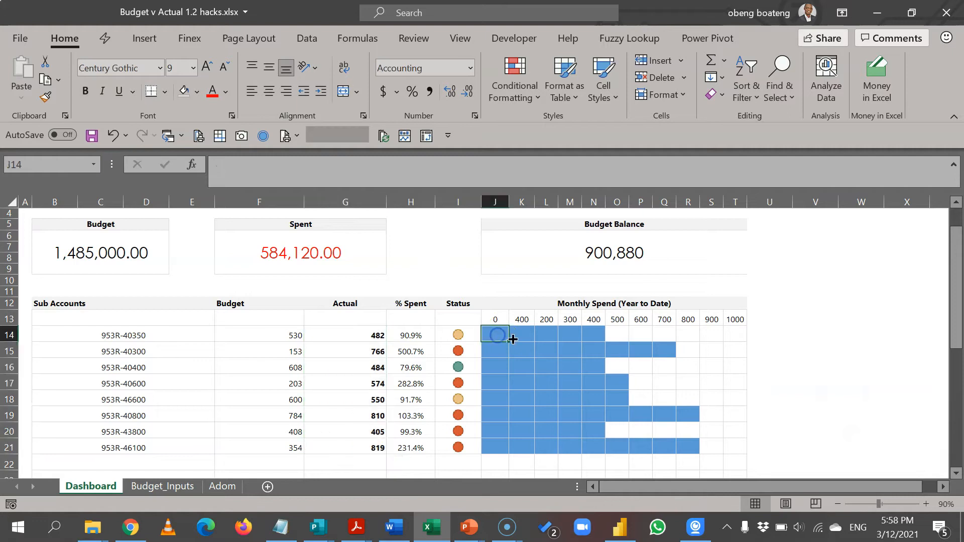
pyautogui.click(520, 335)
pyautogui.click(545, 337)
pyautogui.click(573, 337)
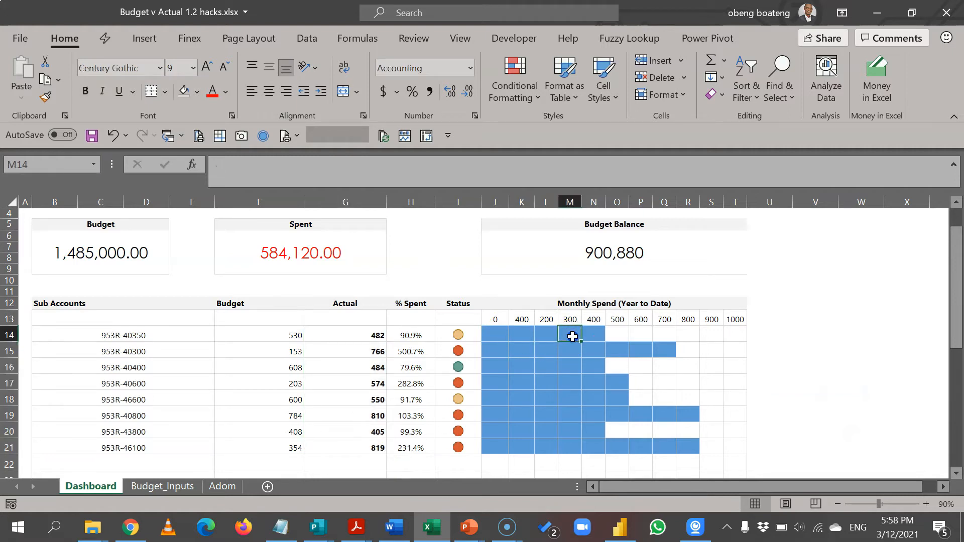
pyautogui.click(575, 384)
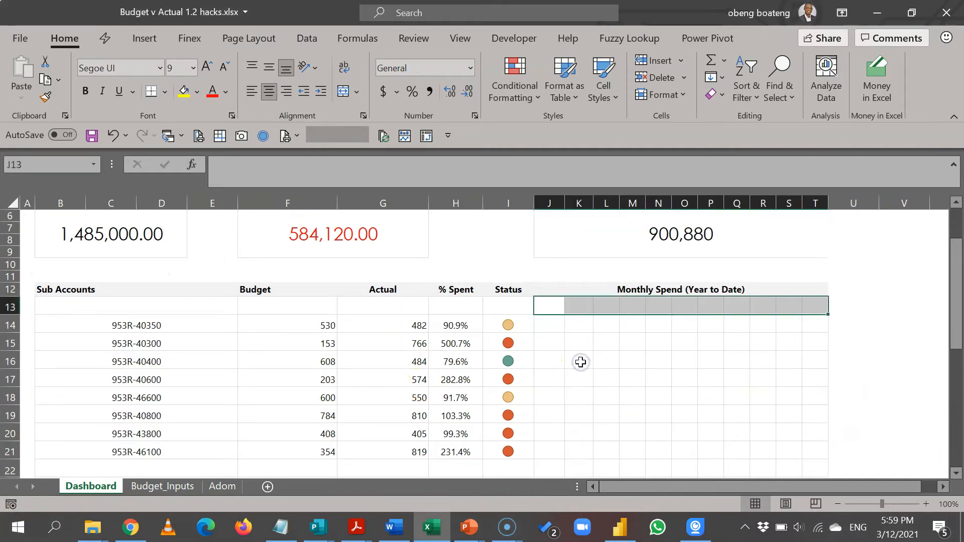
# Step: Bold the Actual values in G14:G21
pyautogui.moveTo(416, 326); pyautogui.dragTo(398, 450)
pyautogui.hotkey('ctrl', 'b')
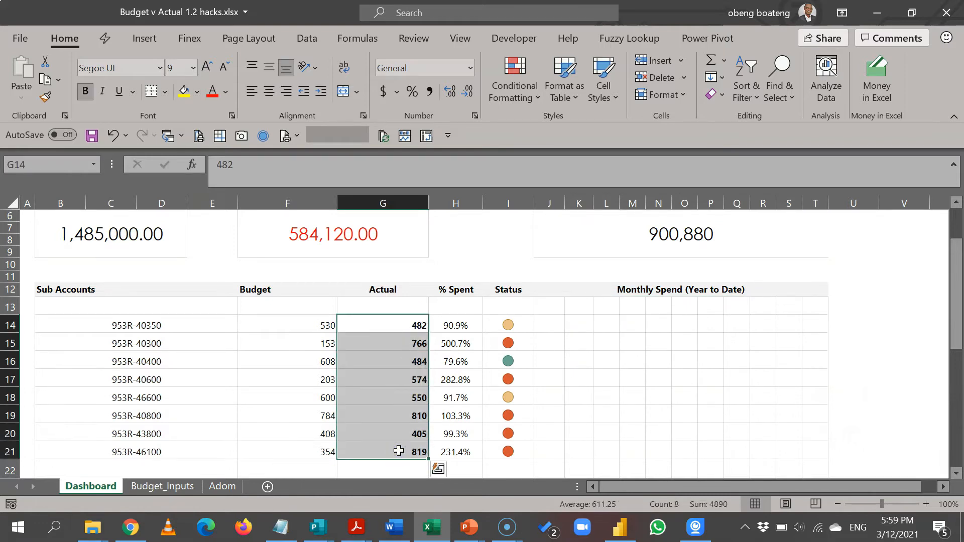
pyautogui.click(555, 312)
pyautogui.moveTo(555, 312); pyautogui.dragTo(813, 305)
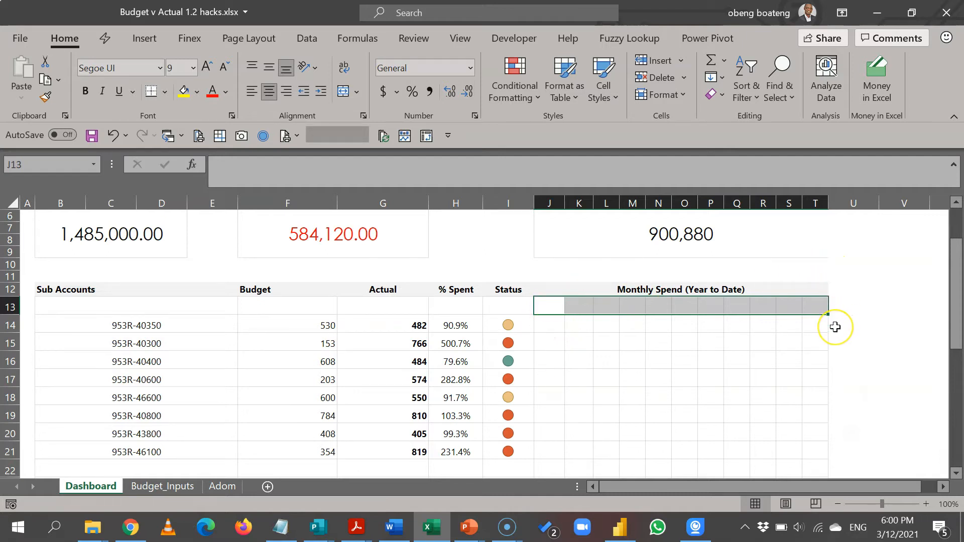
pyautogui.press('alt')
pyautogui.press('h')
pyautogui.press('o')
pyautogui.press('w')
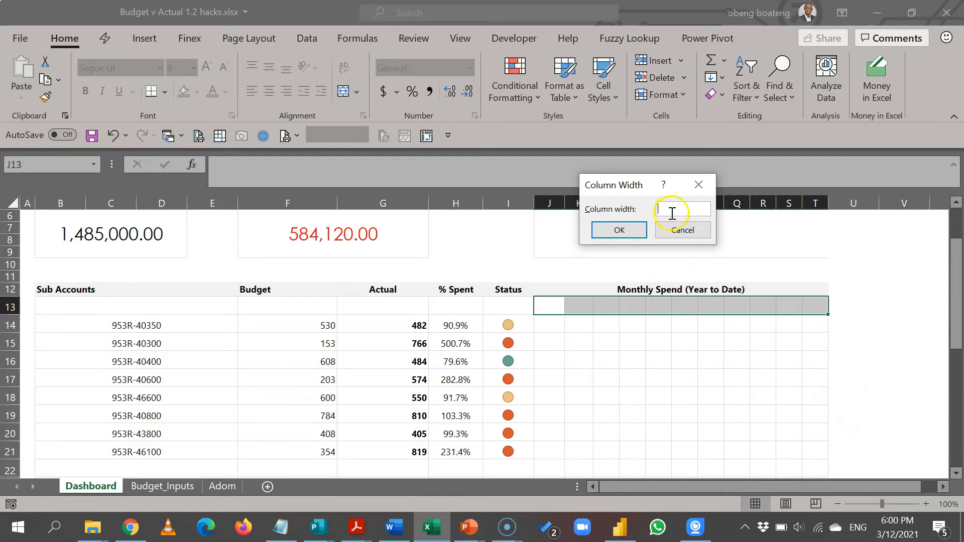
pyautogui.click(674, 229)
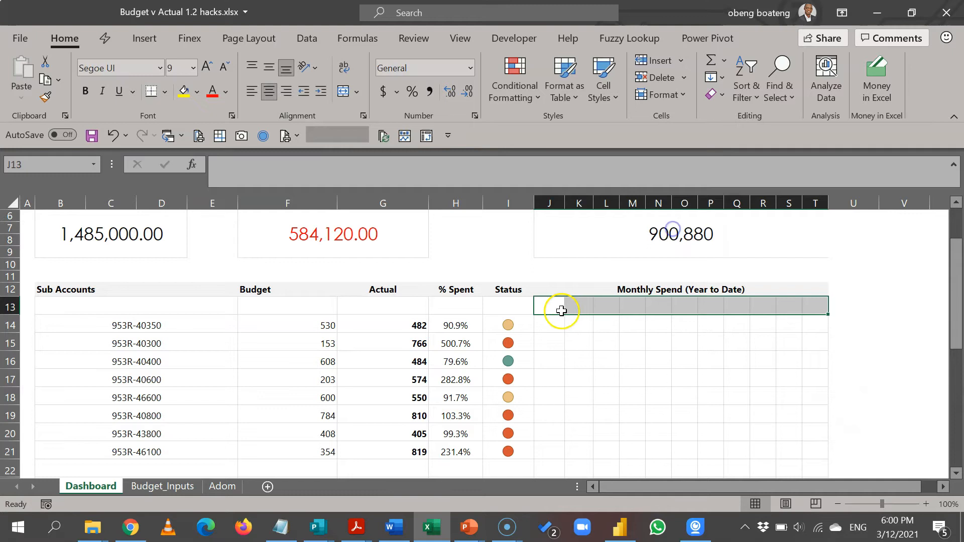
pyautogui.click(584, 380)
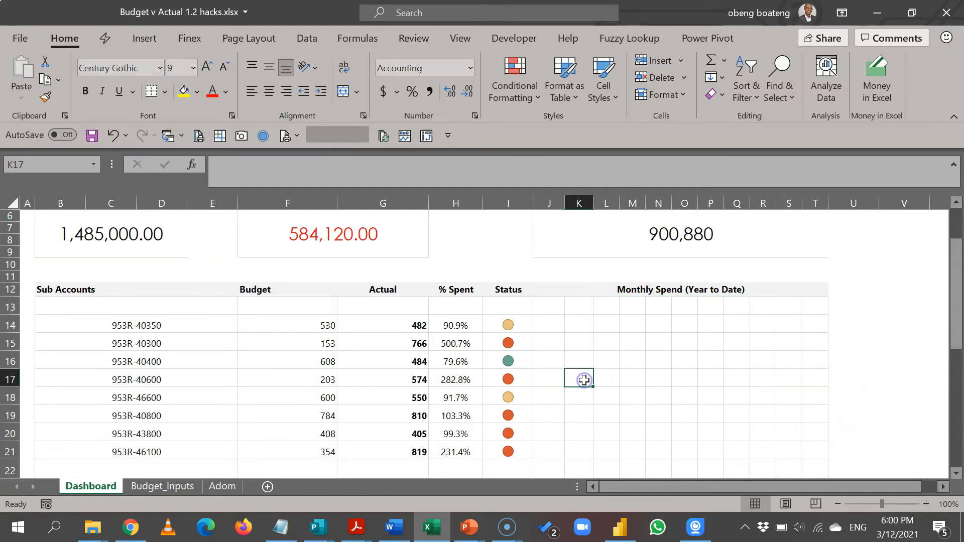
# Step: Enter 0 in J13 and 100 in K13 as the first scale values under Monthly Spend (Year to Date)
pyautogui.click(403, 326)
pyautogui.moveTo(403, 325); pyautogui.dragTo(386, 445)
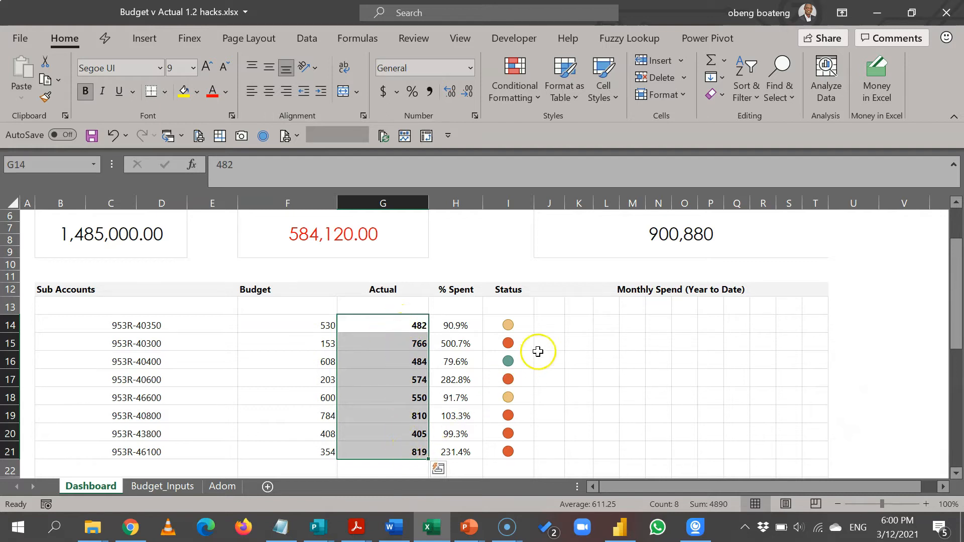
pyautogui.click(550, 307)
pyautogui.write('0')
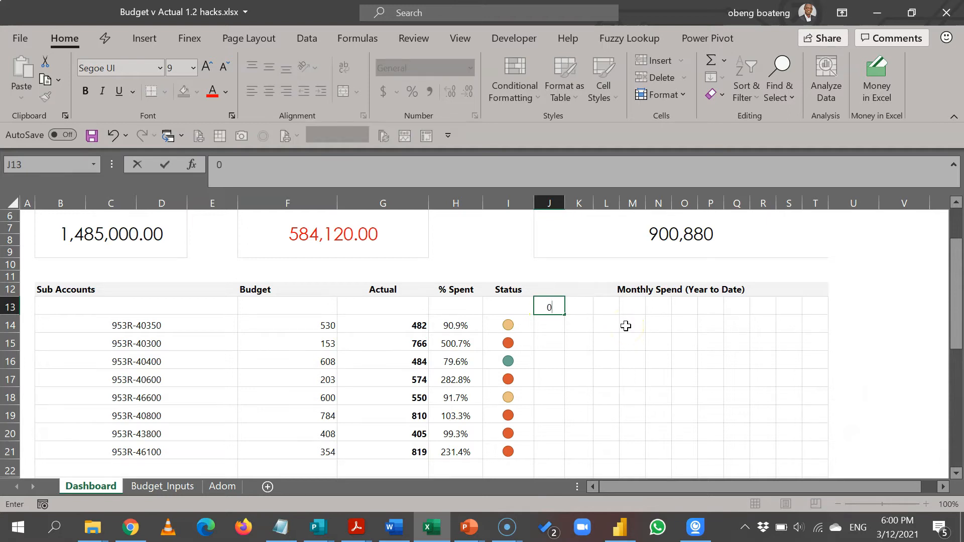
pyautogui.press('Tab')
pyautogui.write('1')
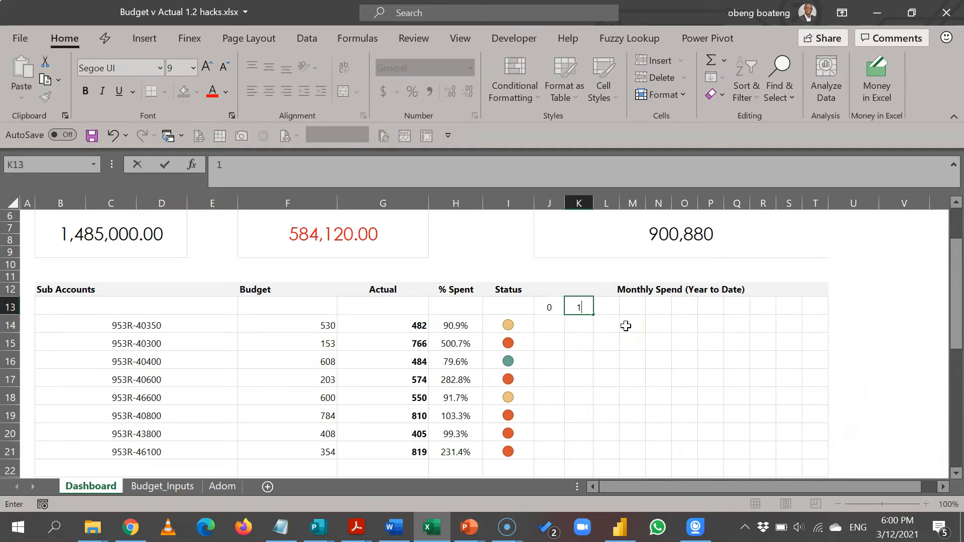
pyautogui.write('00')
pyautogui.press('Tab')
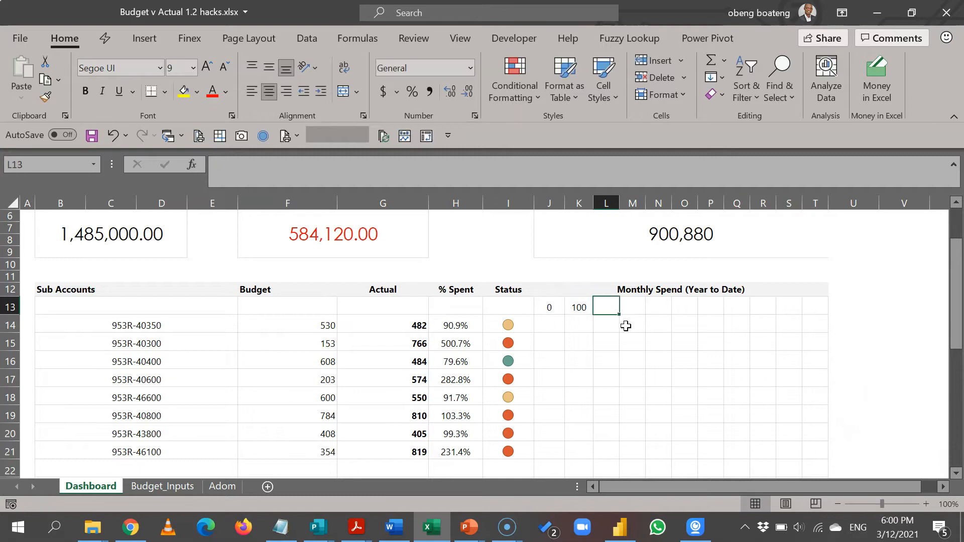
# Step: Enter the formula =K13+100 in L13 to continue the scale
pyautogui.write('=')
pyautogui.press('Left')
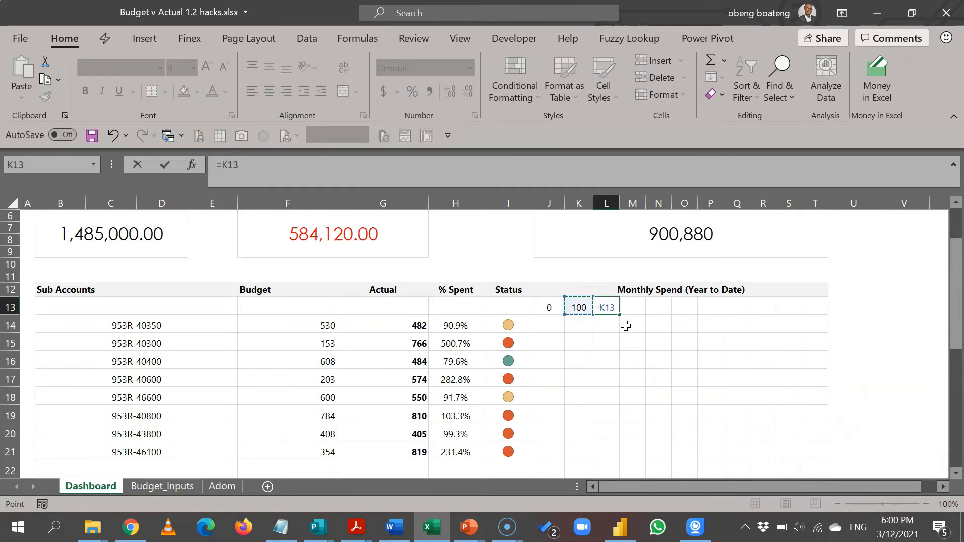
pyautogui.write('+')
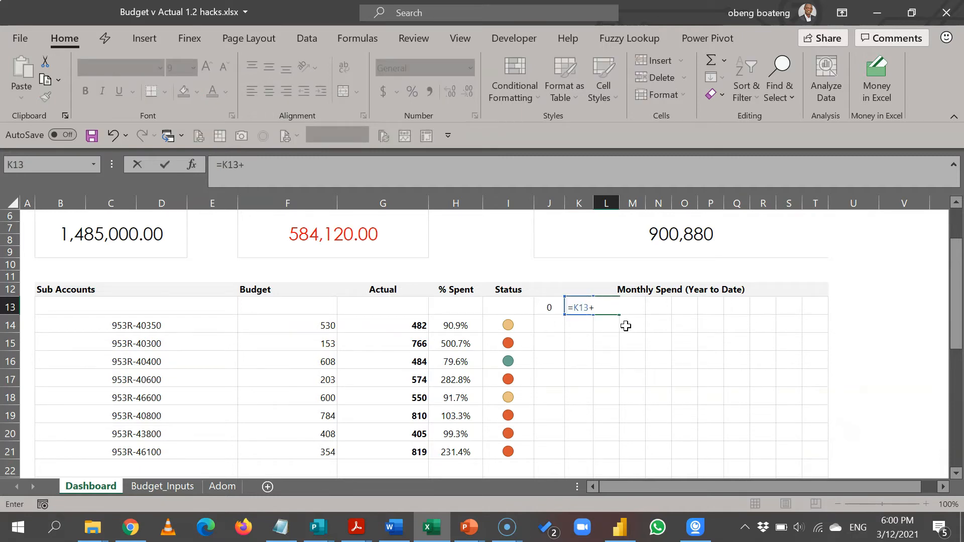
pyautogui.write('100')
pyautogui.hotkey('ctrl', 'Return')
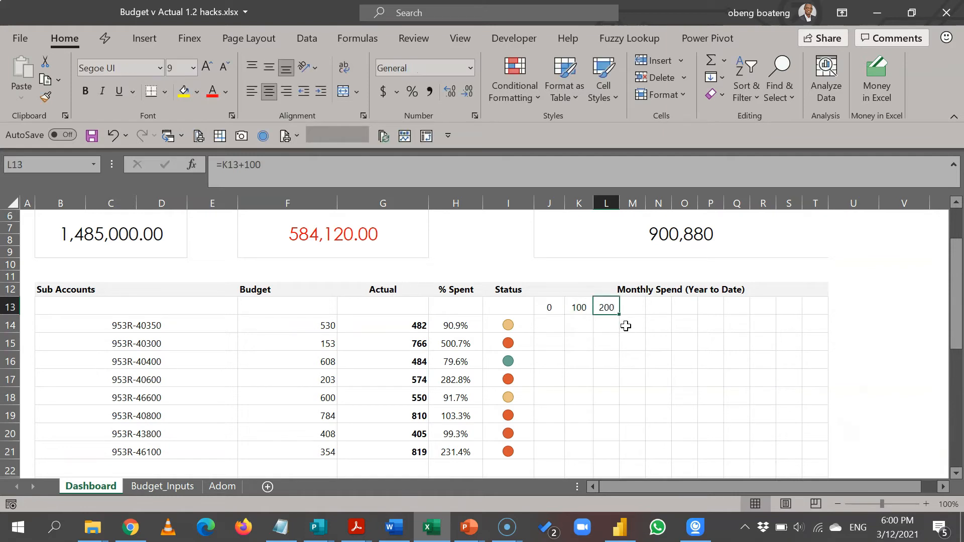
# Step: Fill the L13 formula across to T13 and bold the whole scale in J13:T13
pyautogui.hotkey('shift', 'Right')
pyautogui.hotkey('shift', 'Right')
pyautogui.hotkey('shift', 'Right')
pyautogui.hotkey('shift', 'Right')
pyautogui.hotkey('shift', 'Right')
pyautogui.hotkey('shift', 'Right')
pyautogui.hotkey('shift', 'Right')
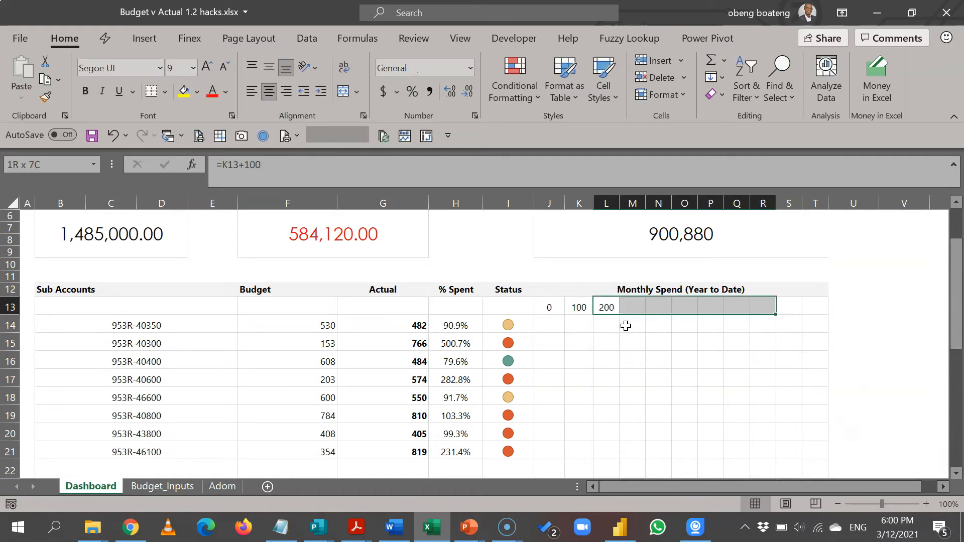
pyautogui.hotkey('ctrl', 'r')
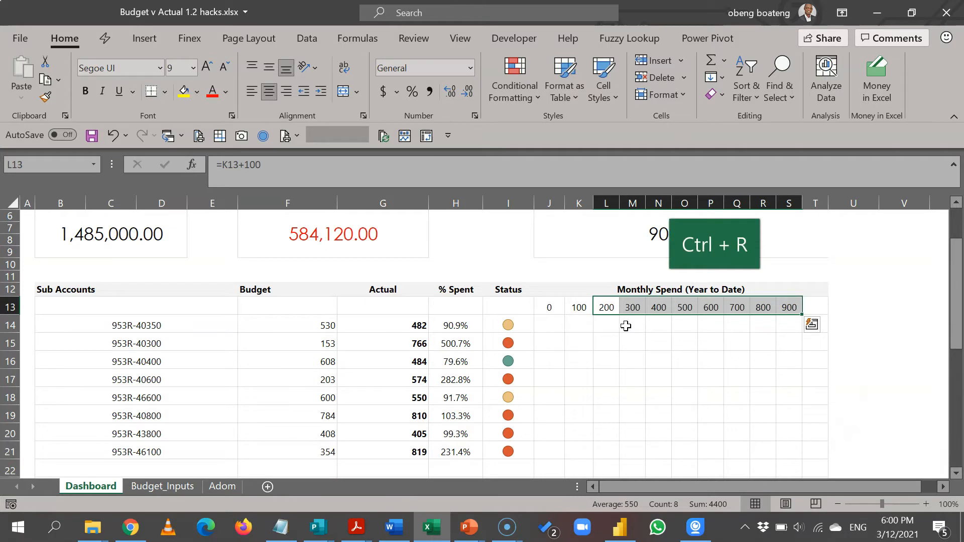
pyautogui.hotkey('shift', 'Right')
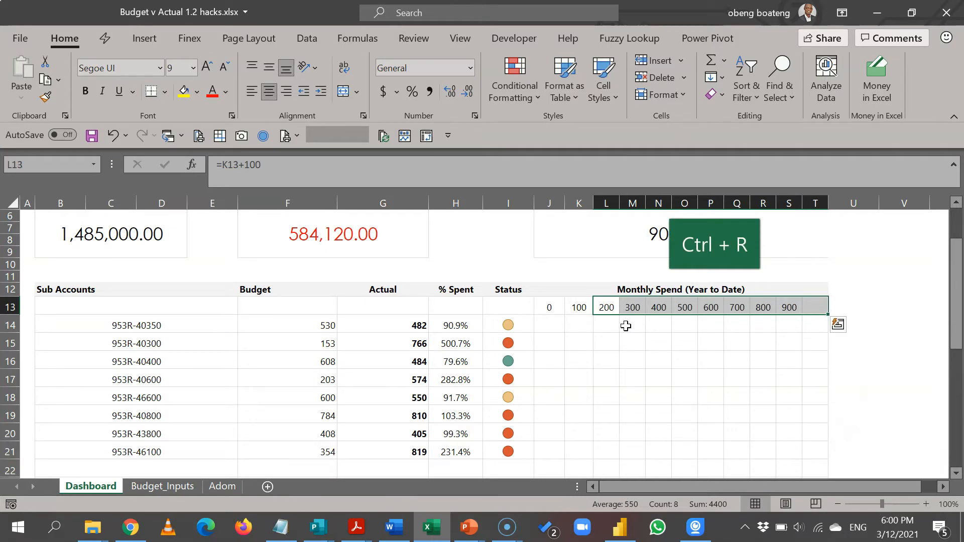
pyautogui.hotkey('ctrl', 'r')
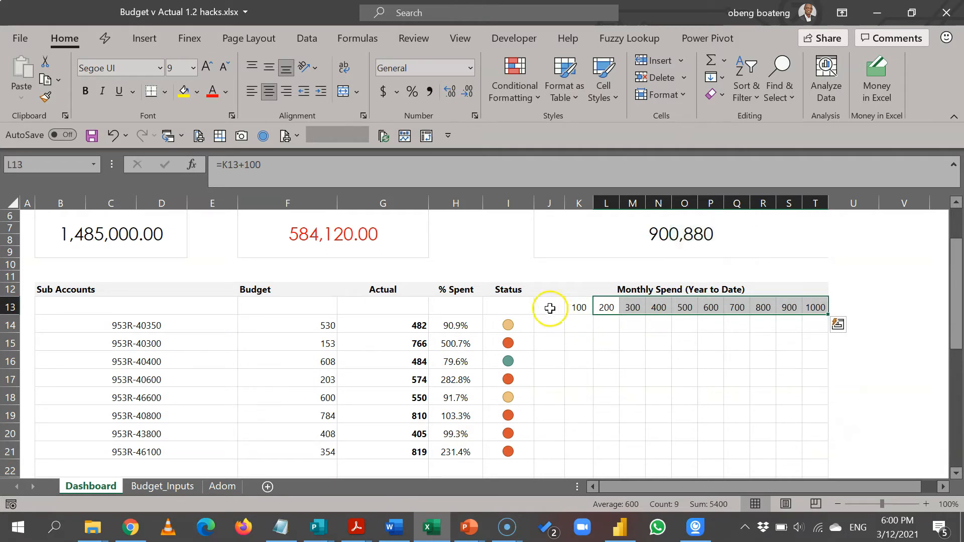
pyautogui.moveTo(544, 307); pyautogui.dragTo(815, 308)
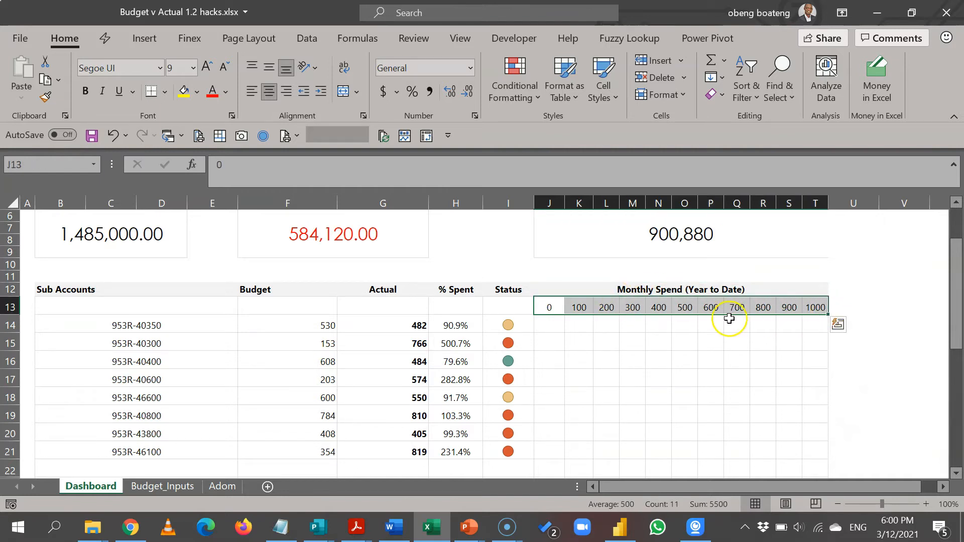
pyautogui.hotkey('ctrl', 'b')
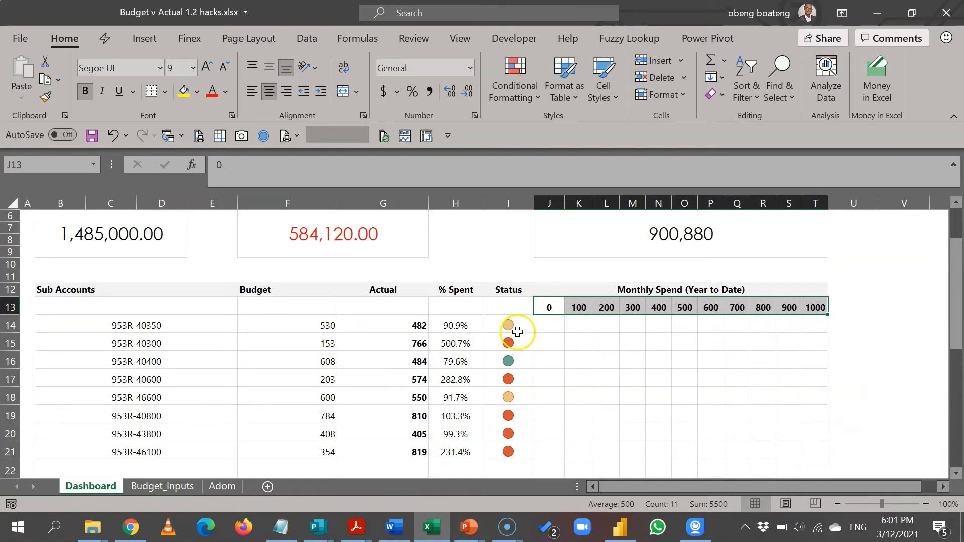
# Step: Start a new conditional formatting rule for J14:T21 that uses a formula to determine which cells to format
pyautogui.moveTo(546, 327); pyautogui.dragTo(814, 452)
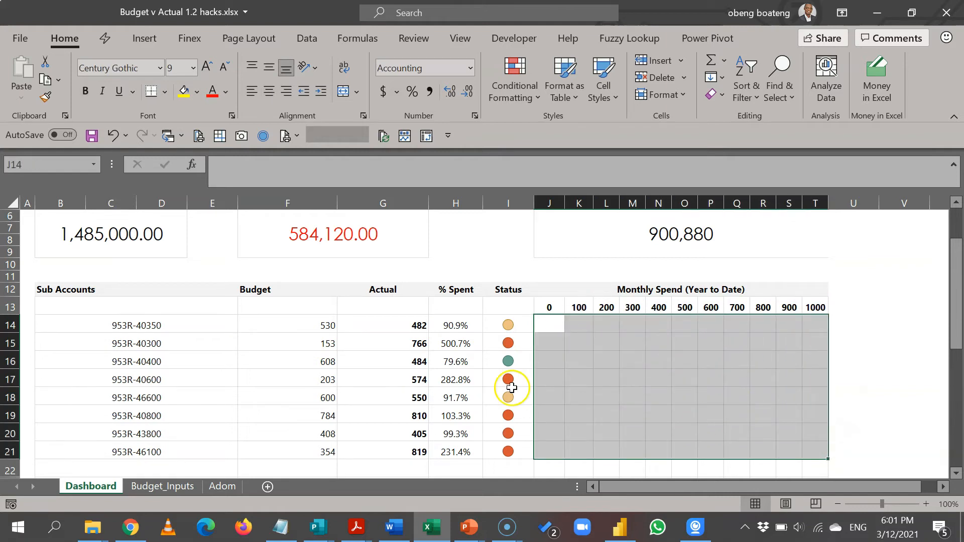
pyautogui.click(511, 103)
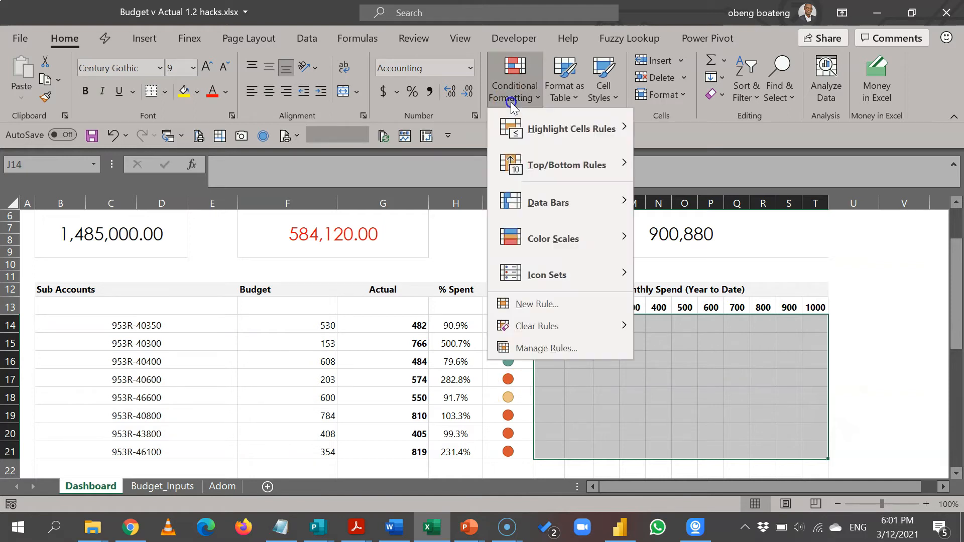
pyautogui.click(538, 306)
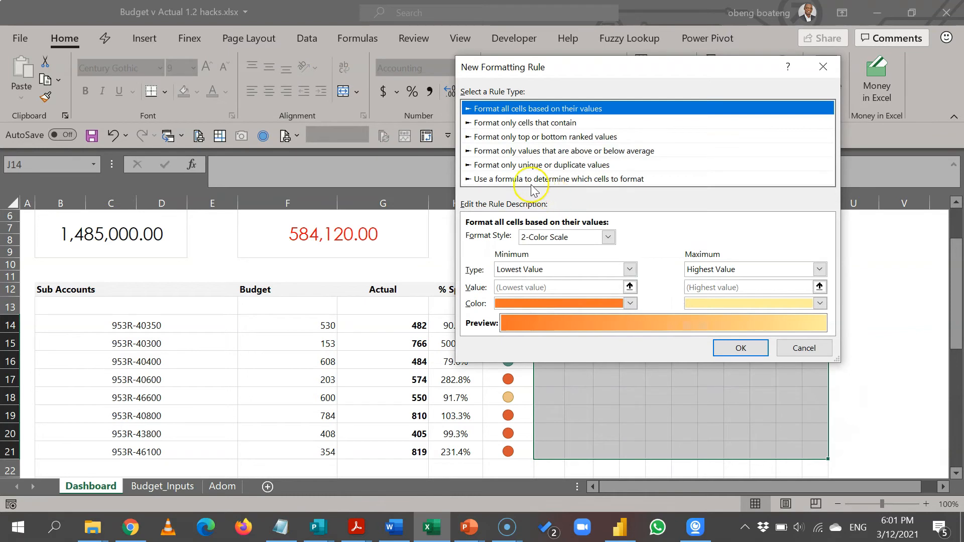
pyautogui.click(500, 180)
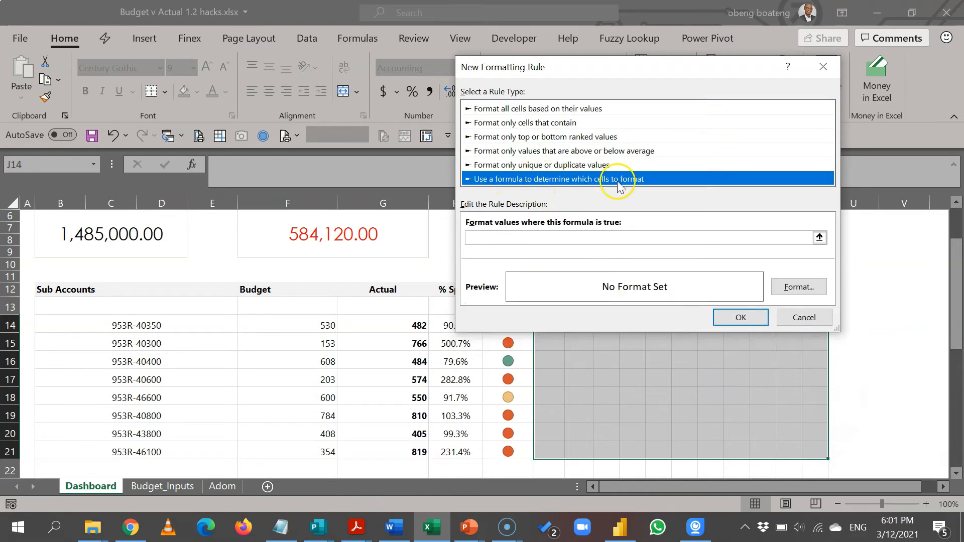
# Step: Set the rule's formula to =$G14>=J$13, comparing each Actual value with the scale in row 13
pyautogui.click(513, 243)
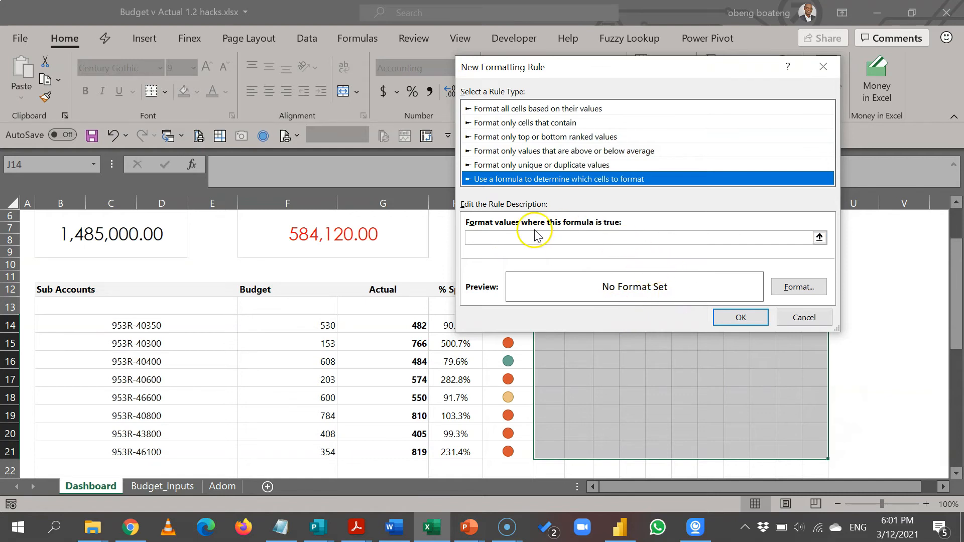
pyautogui.click(820, 240)
pyautogui.click(820, 238)
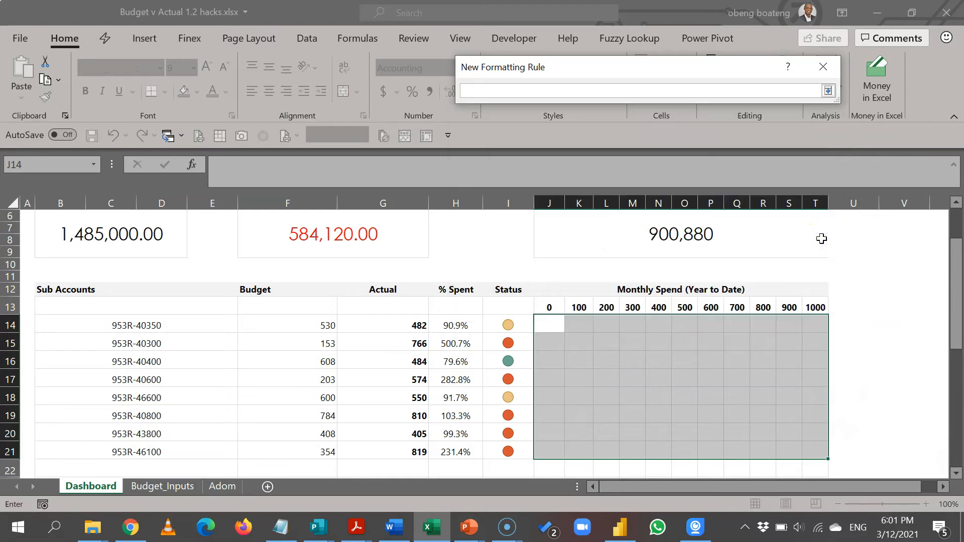
pyautogui.click(421, 319)
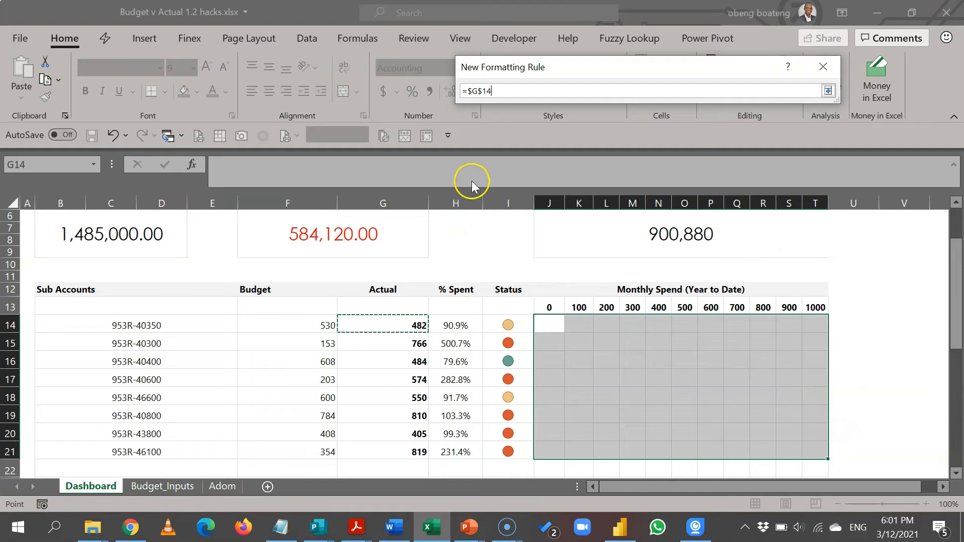
pyautogui.press('F4')
pyautogui.press('F4')
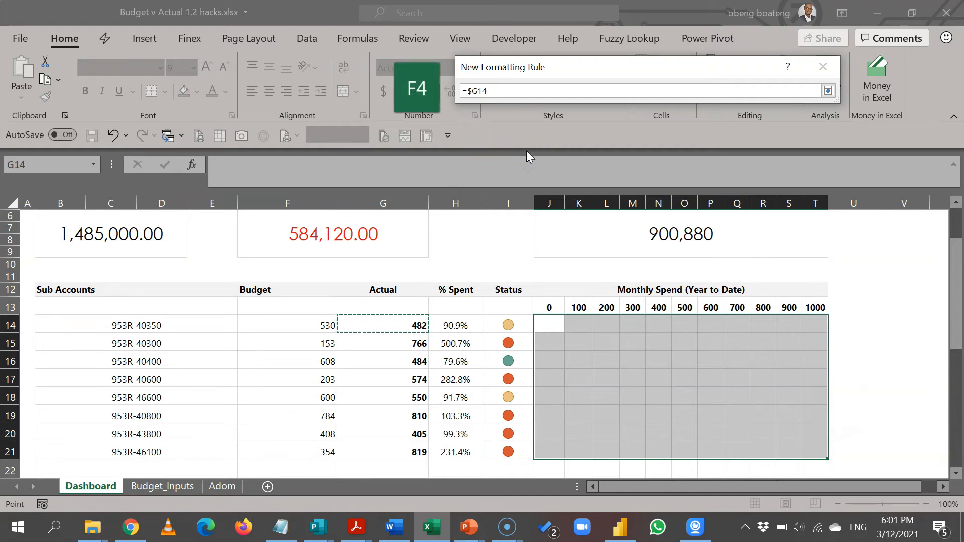
pyautogui.click(471, 91)
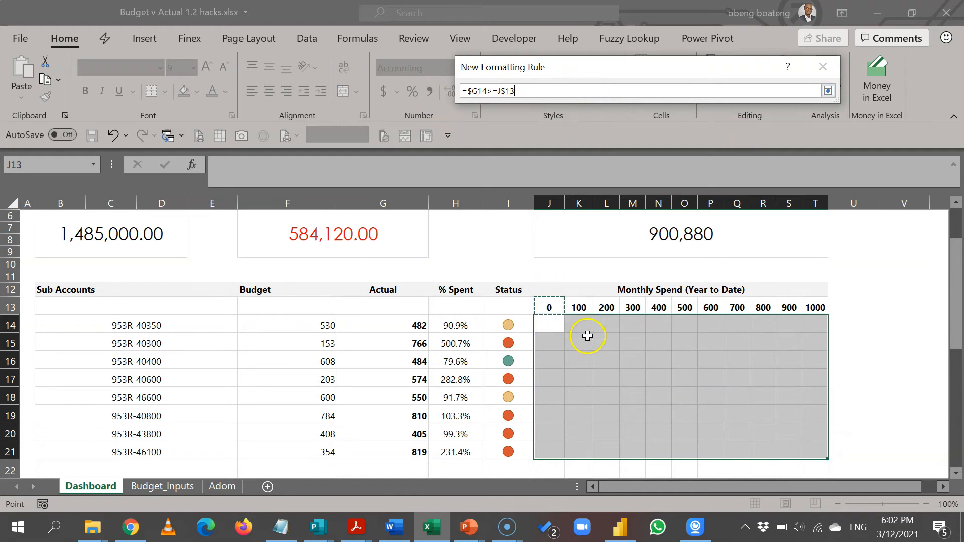
pyautogui.click(831, 95)
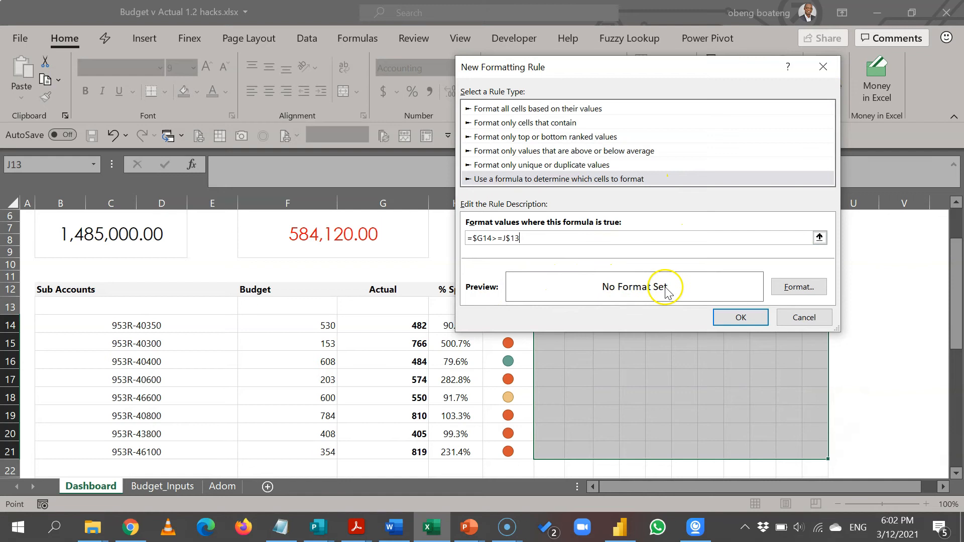
# Step: Give the formula rule a solid medium blue background fill and apply it to J14:T21
pyautogui.click(778, 288)
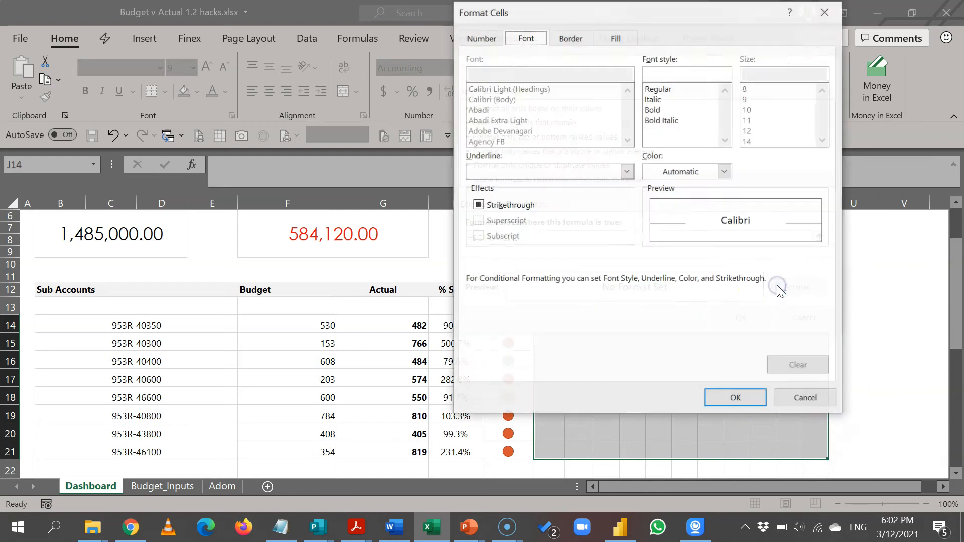
pyautogui.click(598, 39)
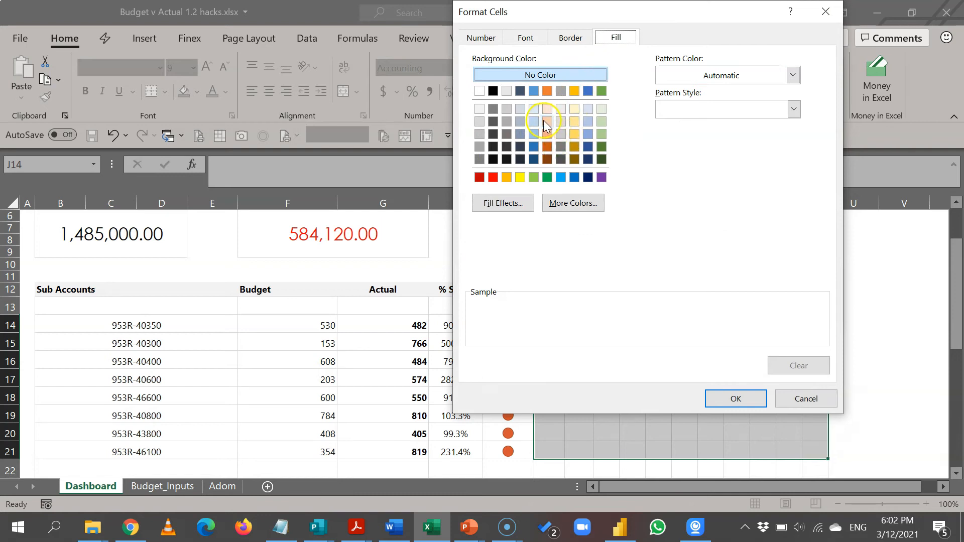
pyautogui.click(535, 91)
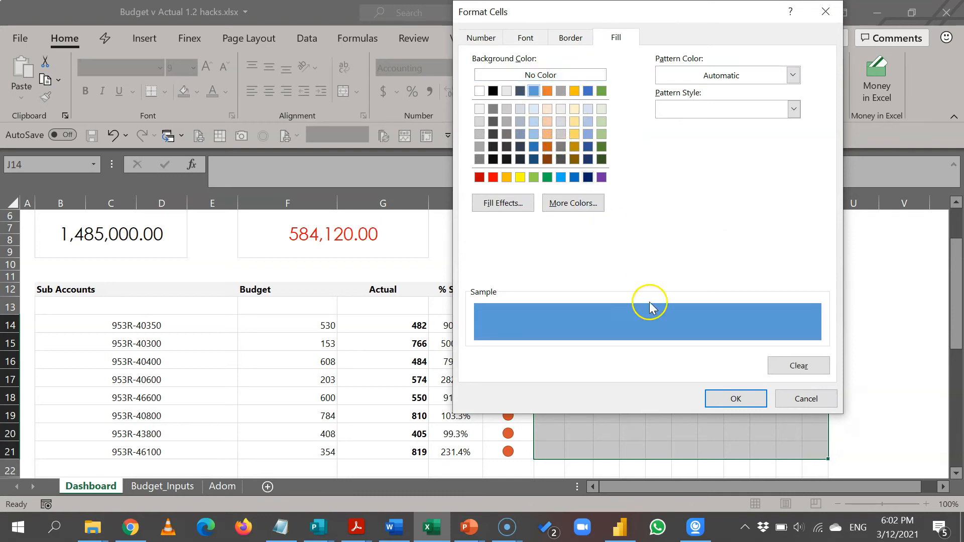
pyautogui.click(717, 398)
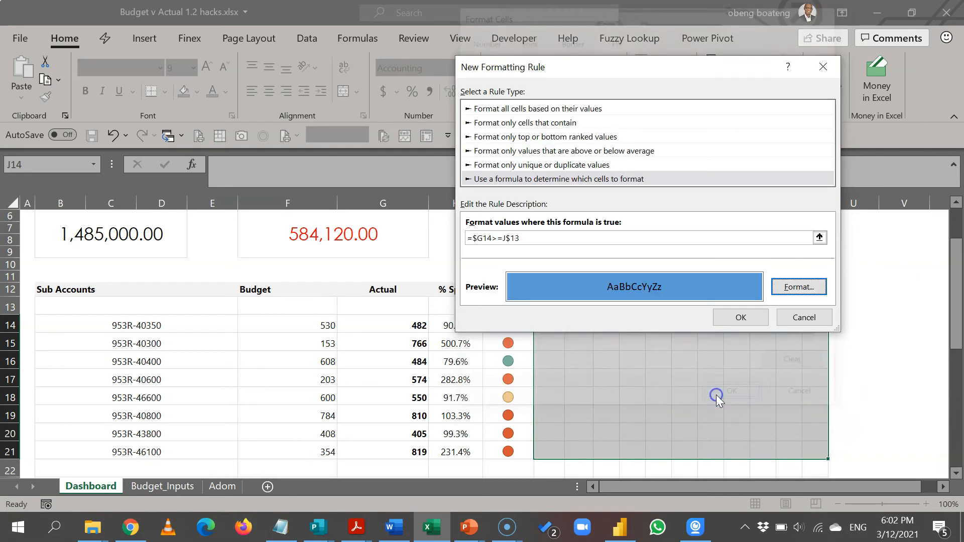
pyautogui.click(742, 319)
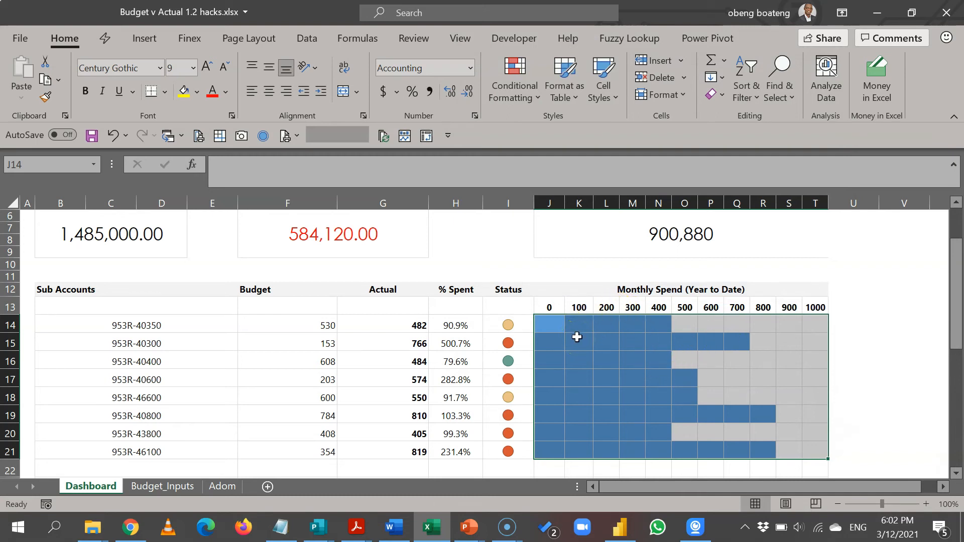
pyautogui.click(421, 329)
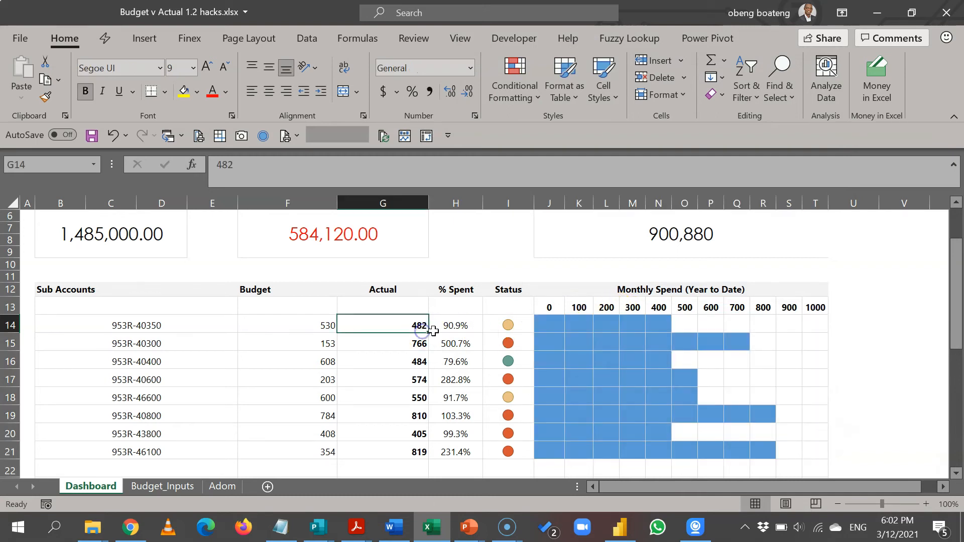
pyautogui.click(553, 308)
pyautogui.moveTo(554, 308); pyautogui.dragTo(676, 288)
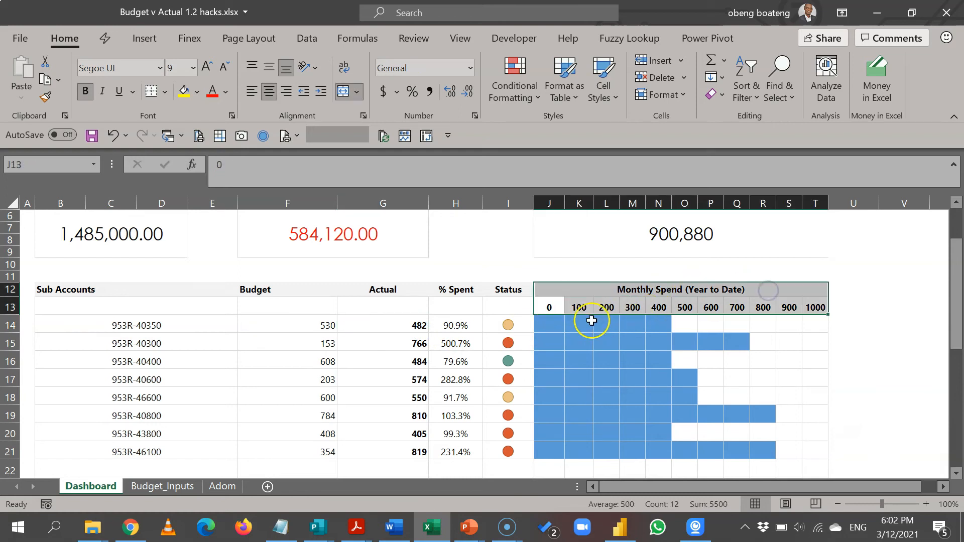
pyautogui.click(572, 323)
pyautogui.click(605, 323)
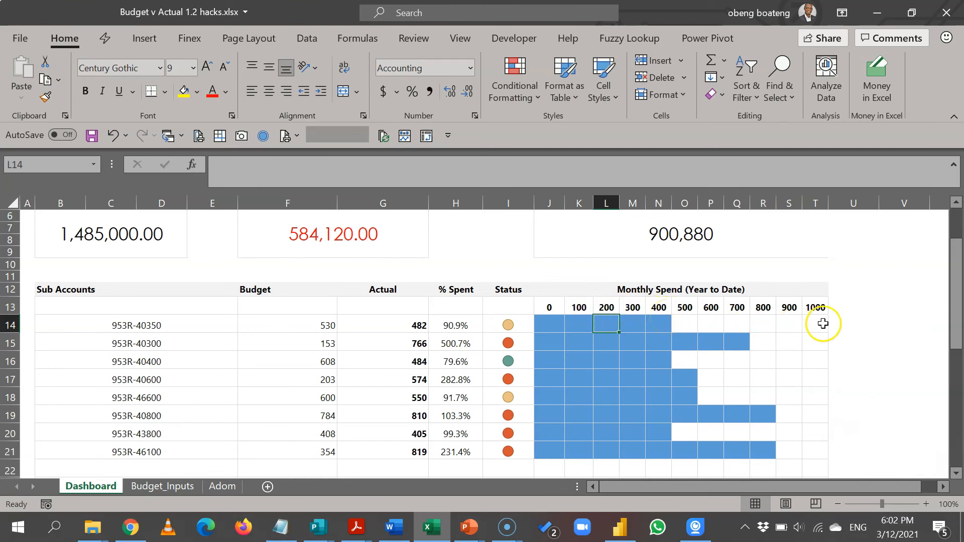
# Step: Set the second scale value in K13 to 400
pyautogui.click(581, 311)
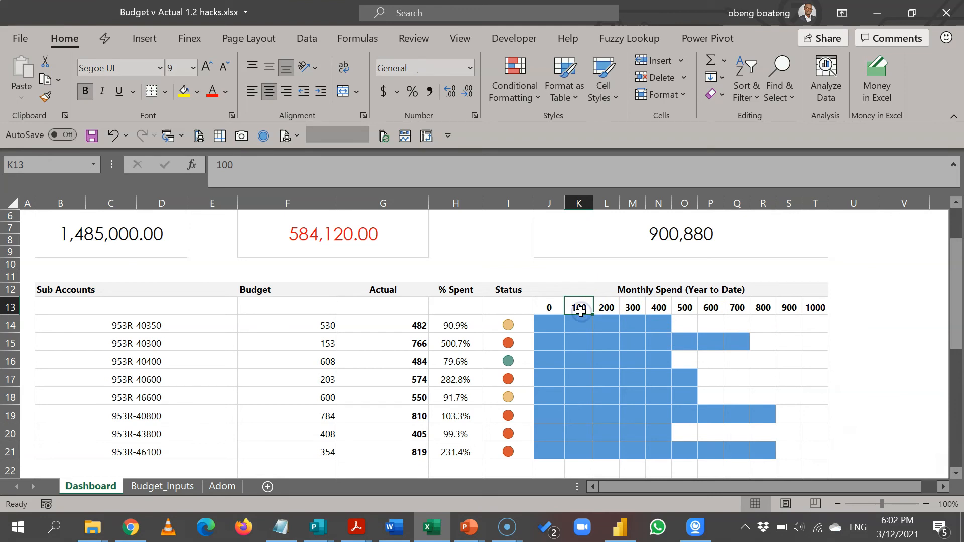
pyautogui.write('40')
pyautogui.press('Tab')
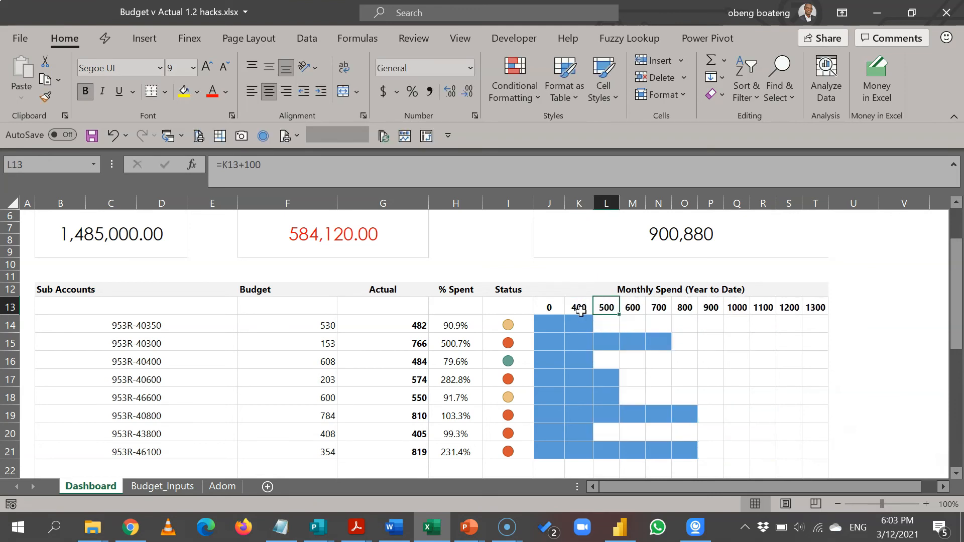
# Step: Try a scale interval of 400 by entering the formula =K13+400 in L13
pyautogui.write('=')
pyautogui.click(581, 311)
pyautogui.write('+4')
pyautogui.hotkey('ctrl', 'Return')
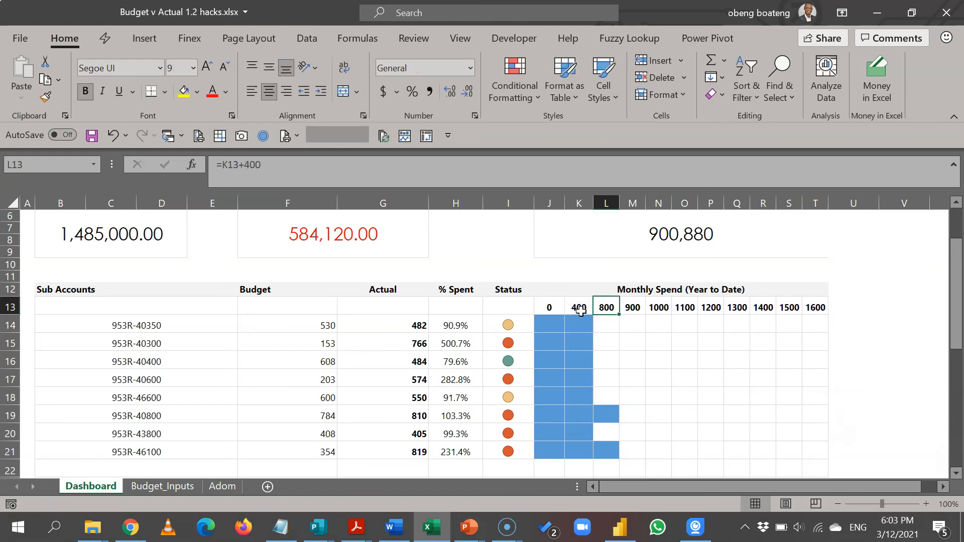
# Step: Try filling the L13 formula across to Q13, and undo both the fill and the L13 formula change
pyautogui.hotkey('shift', 'Right')
pyautogui.hotkey('shift', 'Right')
pyautogui.hotkey('shift', 'Right')
pyautogui.hotkey('shift', 'Right')
pyautogui.hotkey('shift', 'Right')
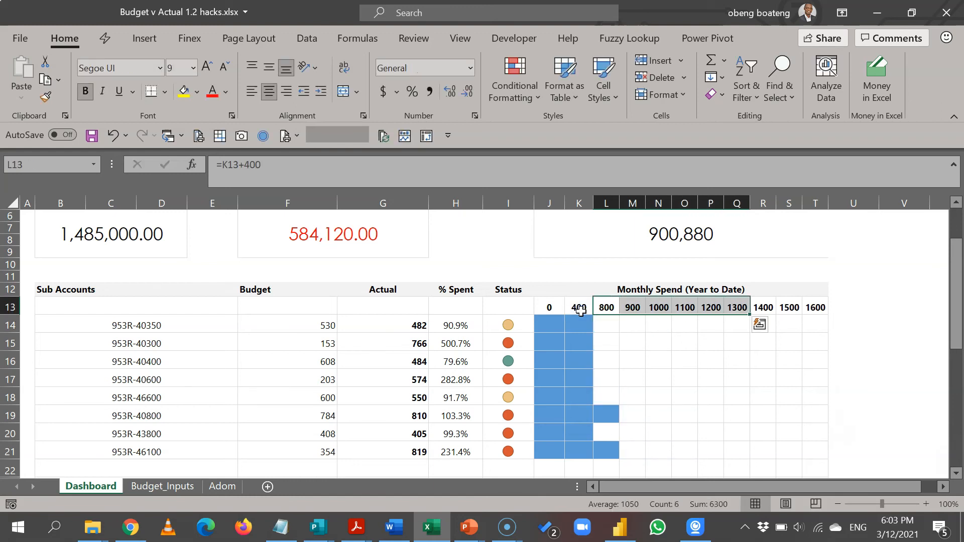
pyautogui.hotkey('ctrl', 'r')
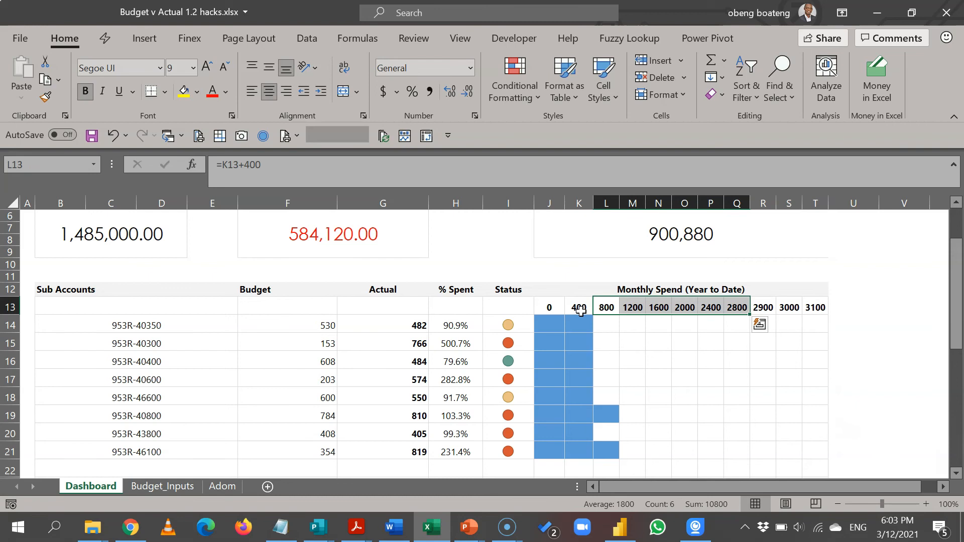
pyautogui.hotkey('ctrl', 'z')
pyautogui.hotkey('ctrl', 'z')
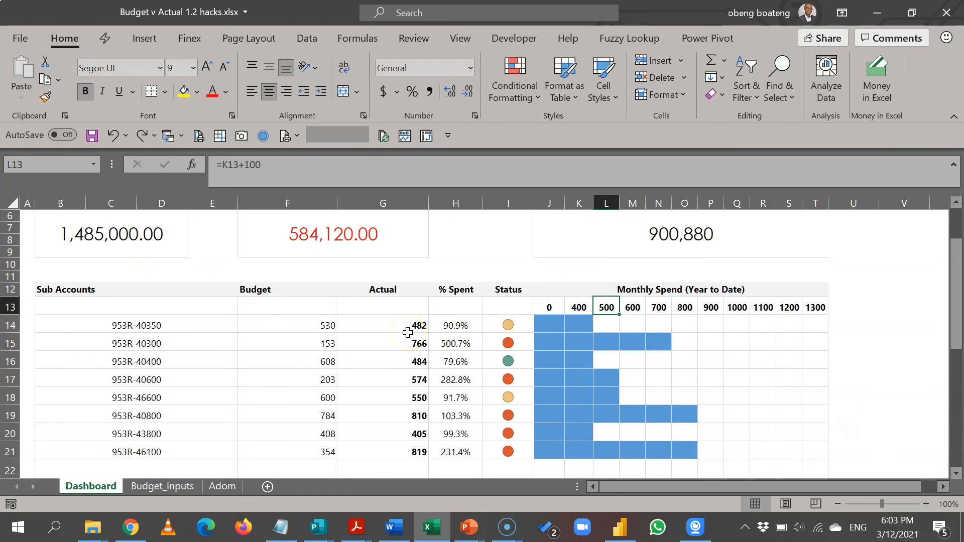
pyautogui.moveTo(408, 326); pyautogui.dragTo(386, 441)
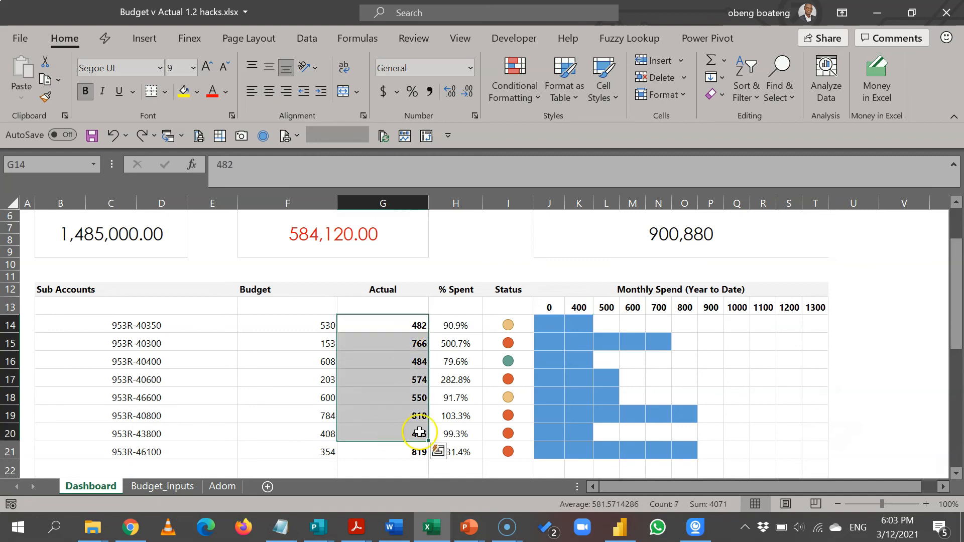
pyautogui.click(704, 334)
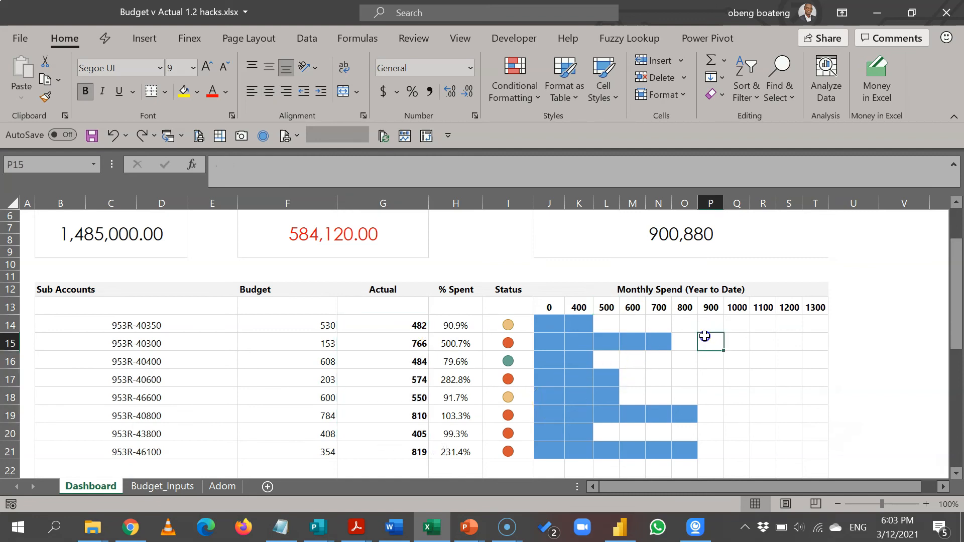